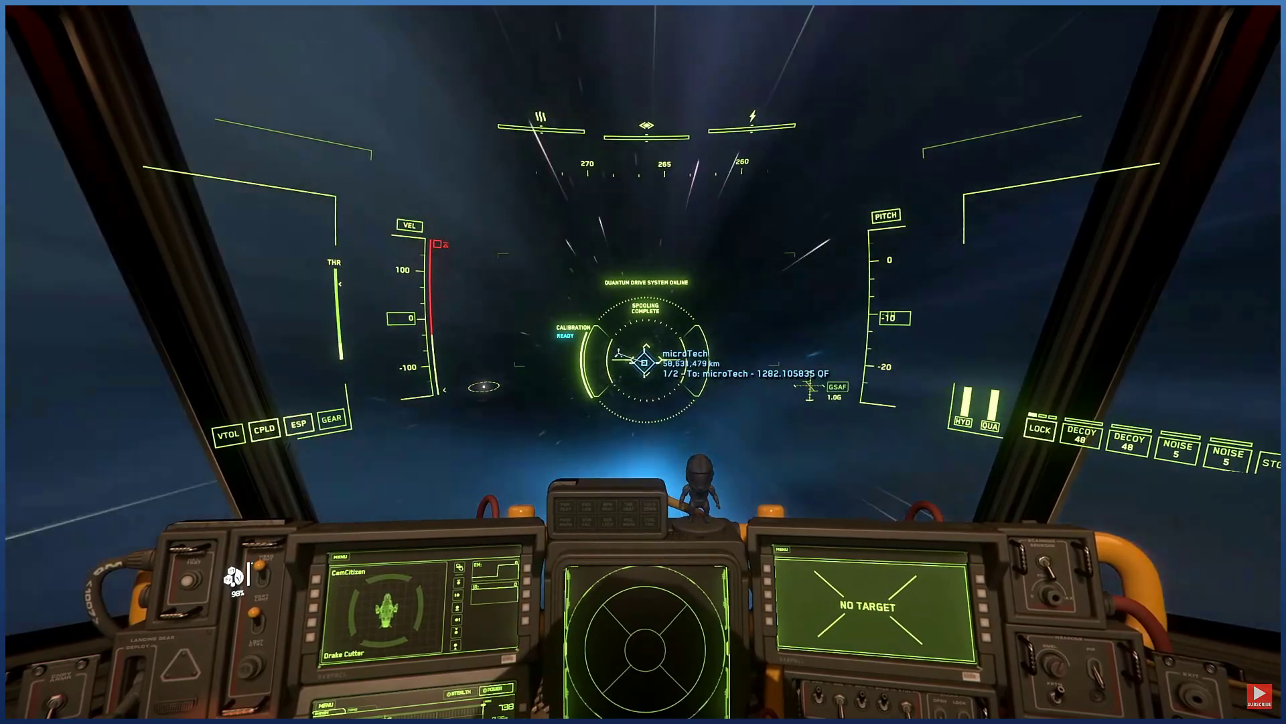
# Bring up the navigation star map showing the microTech–New Babbage route and its quantum fuel.
pyautogui.press('F2')
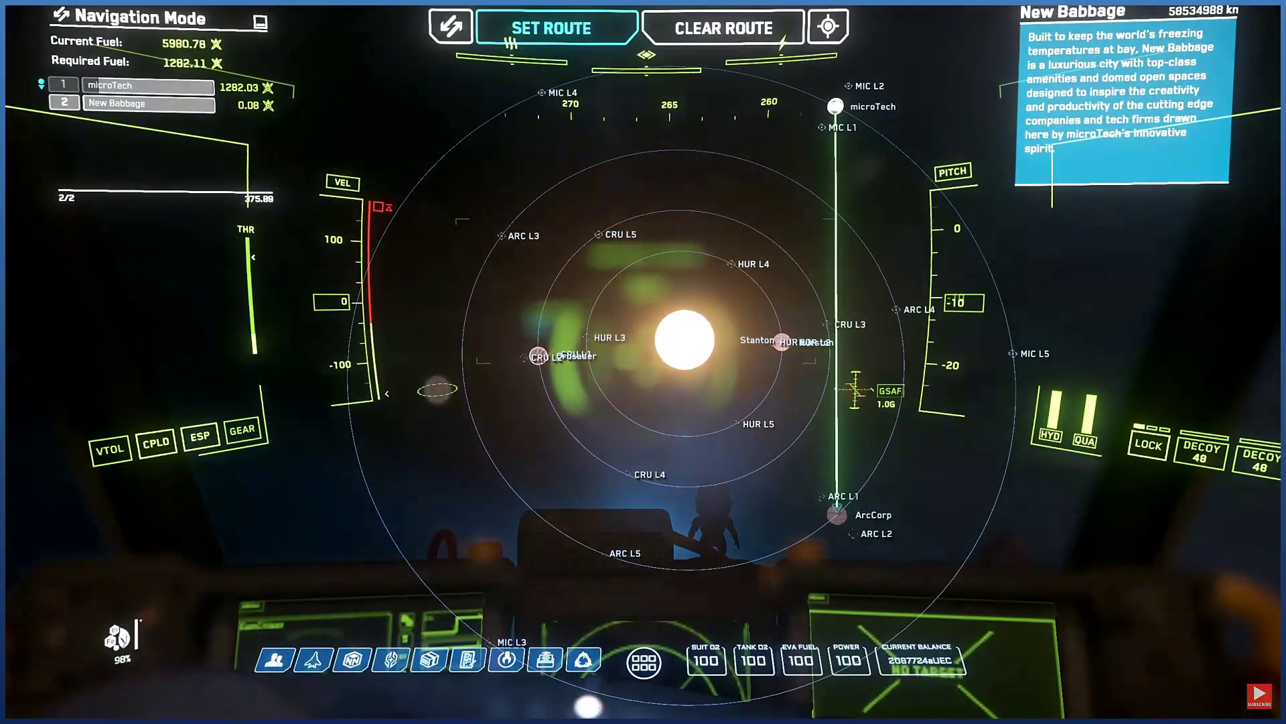